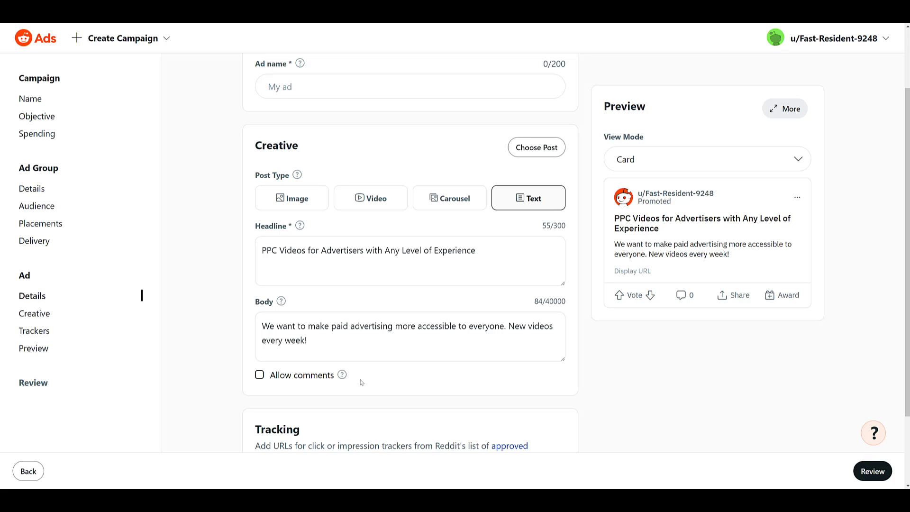
Step: Tick Allow comments under the Body field so the text ad accepts comments
click(259, 375)
key(Tab)
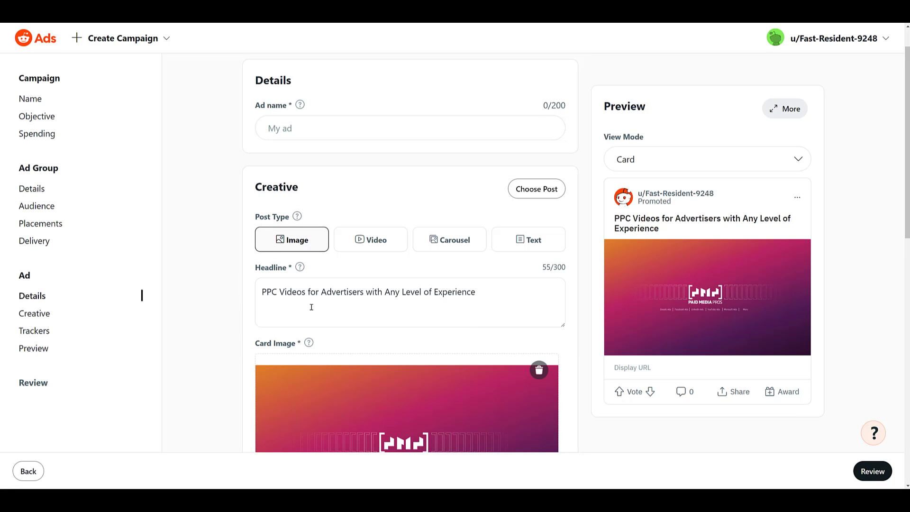
Step: Upload a thumbnail image matching the purple-orange Paid Media Pros card banner
scroll(311, 306, down, 4)
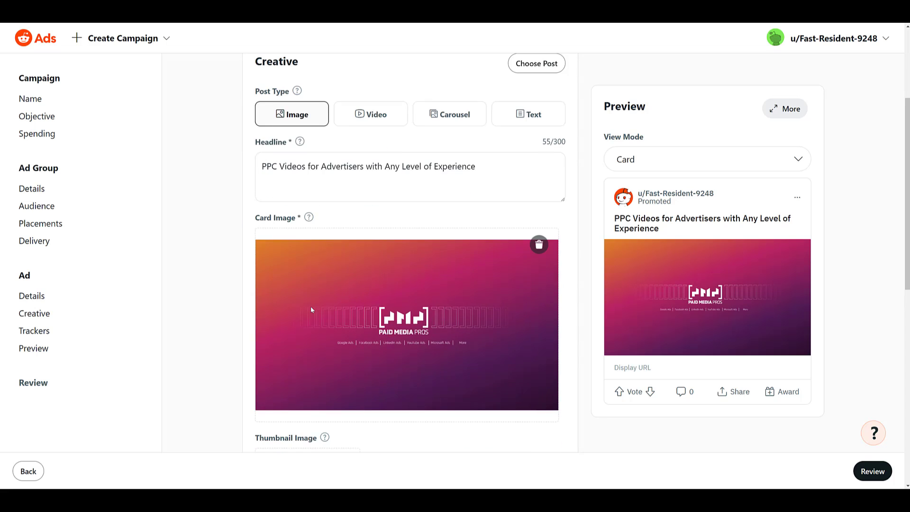
scroll(311, 309, down, 2)
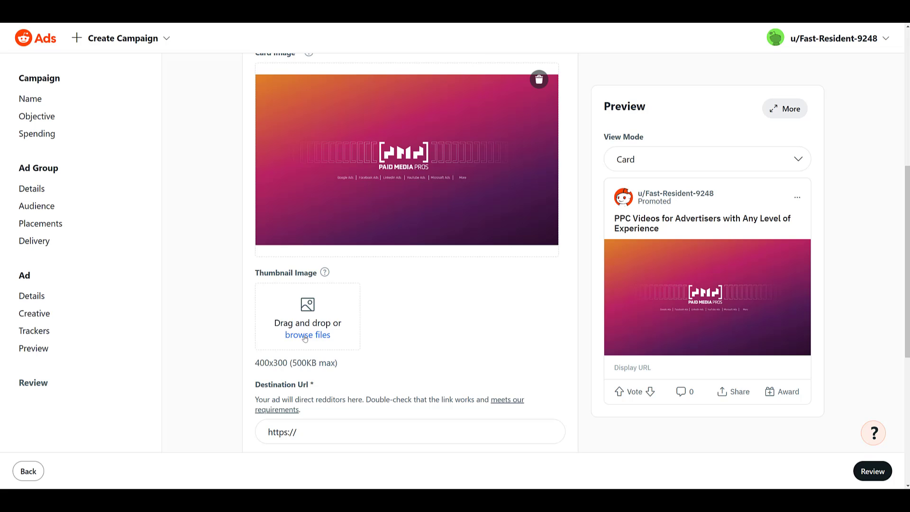
click(305, 338)
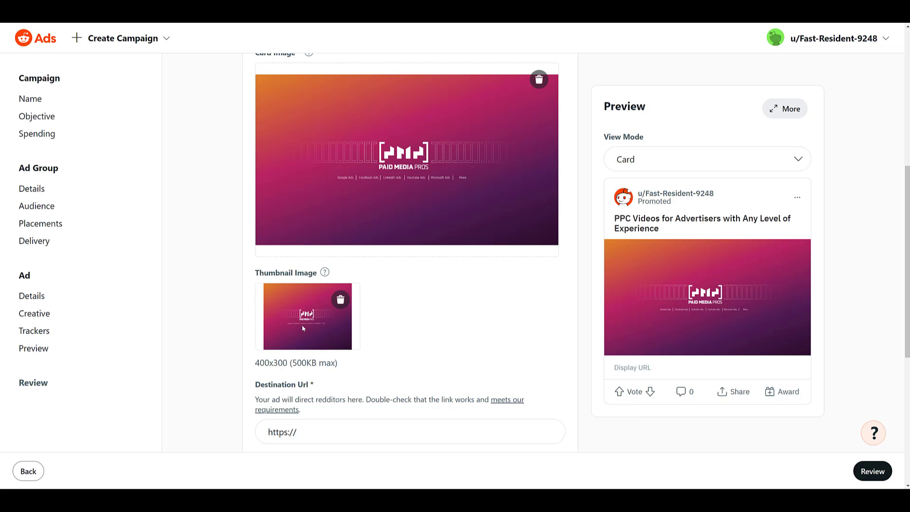
scroll(303, 327, down, 3)
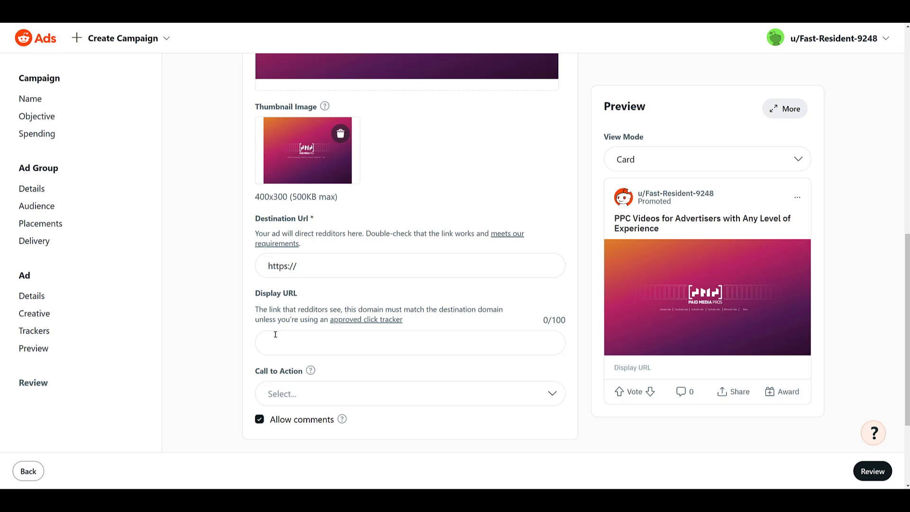
click(318, 267)
text(paidmediapros.com)
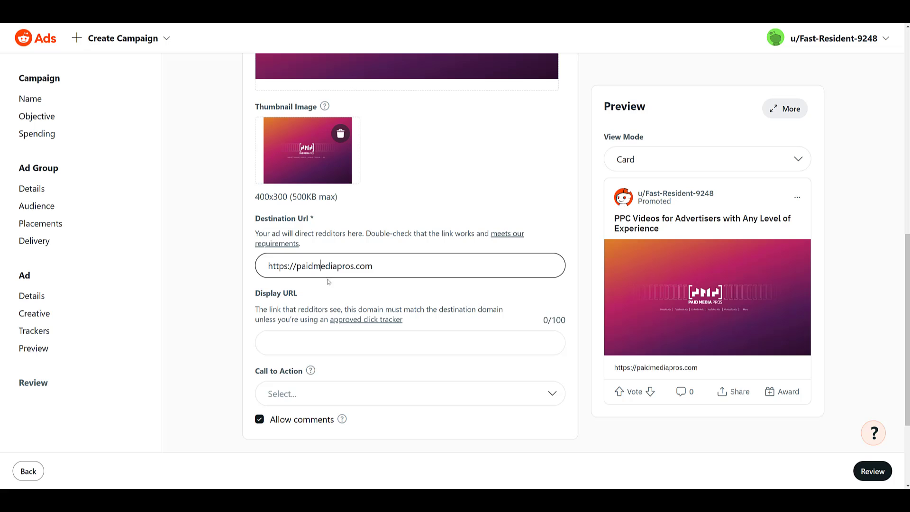
click(327, 342)
text(paidmediapros.com)
text(/free-videos)
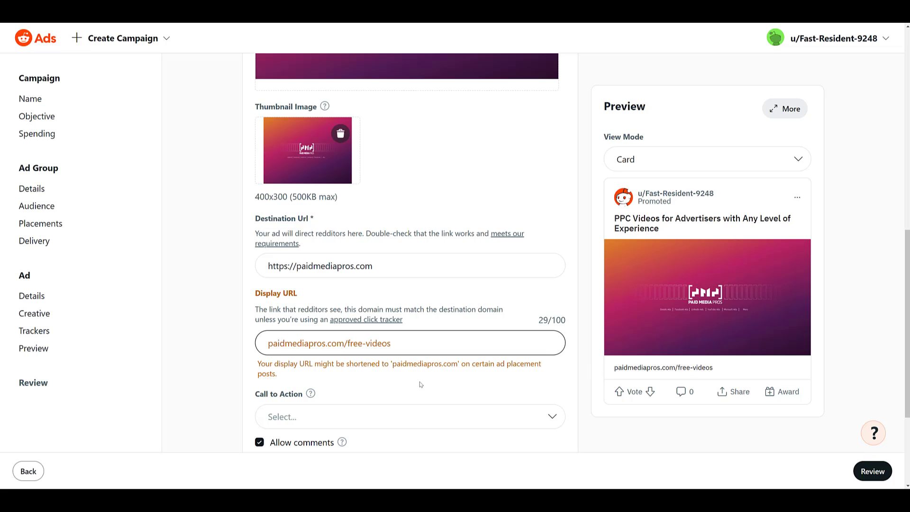
click(261, 363)
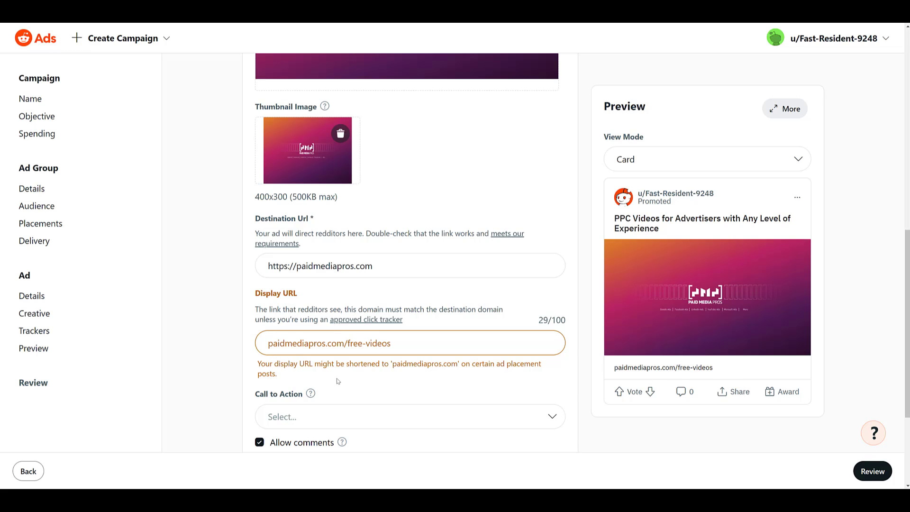
Step: Browse the options in the Call to Action dropdown
click(337, 414)
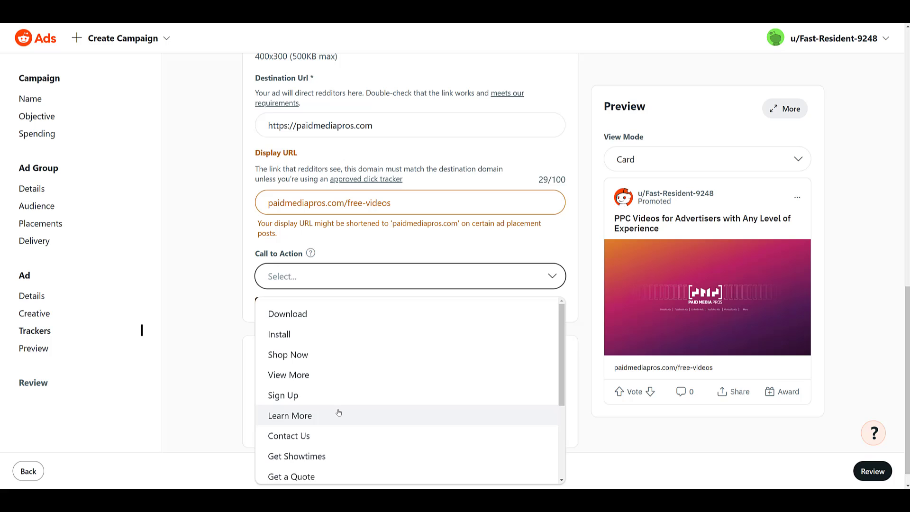
scroll(339, 410, down, 3)
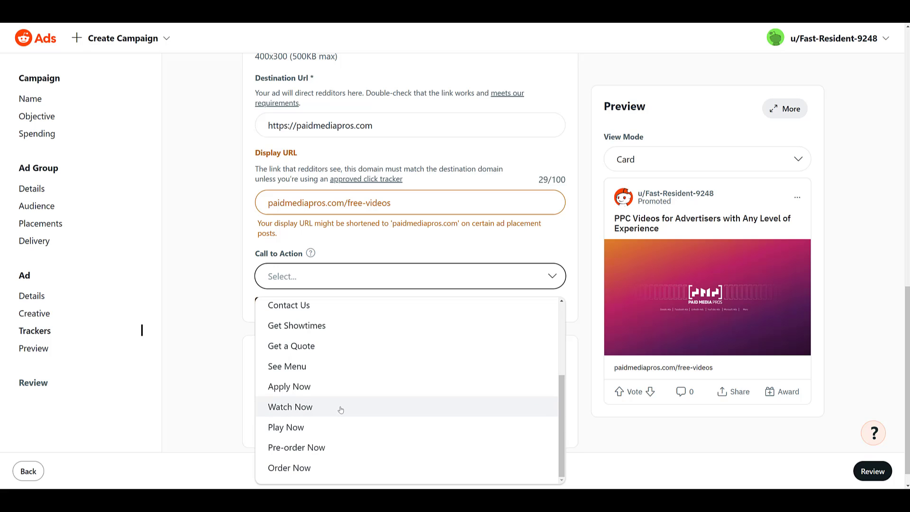
scroll(340, 409, up, 3)
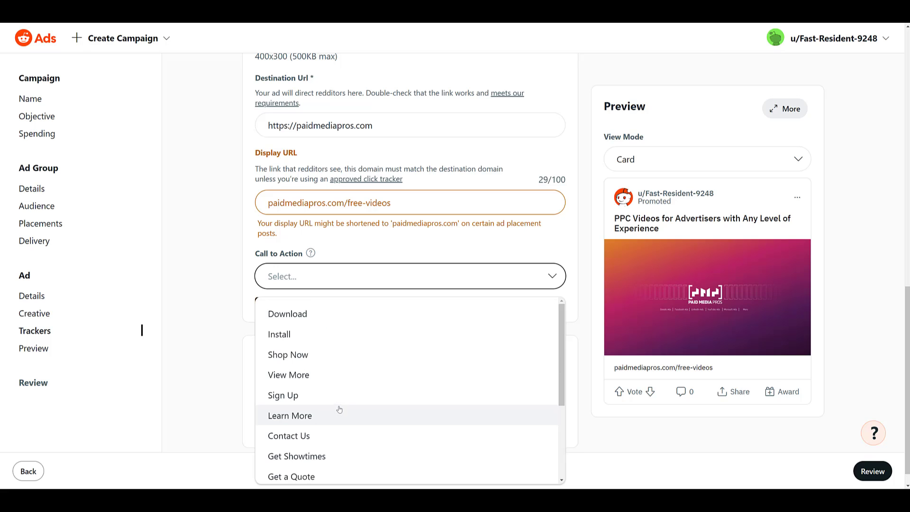
Step: Preview the ad in the Classic layout, then in the Conversation layout
click(235, 387)
click(710, 161)
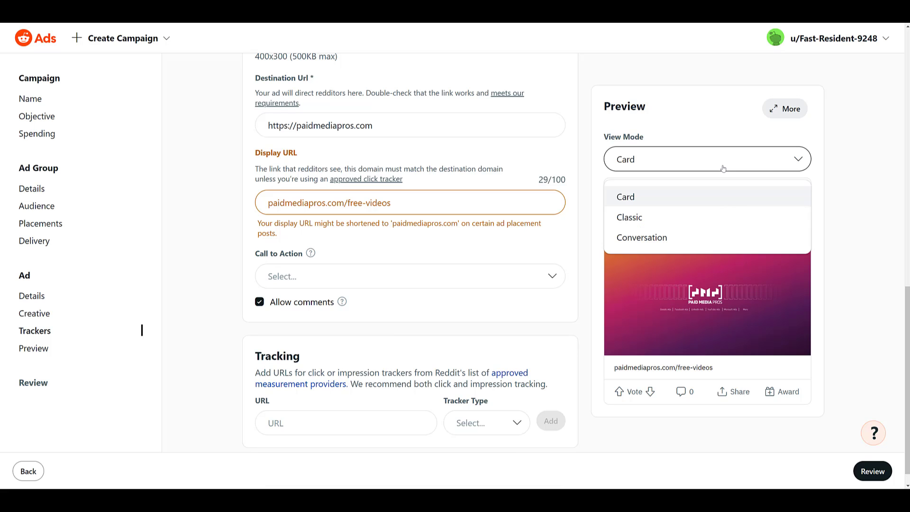
click(710, 219)
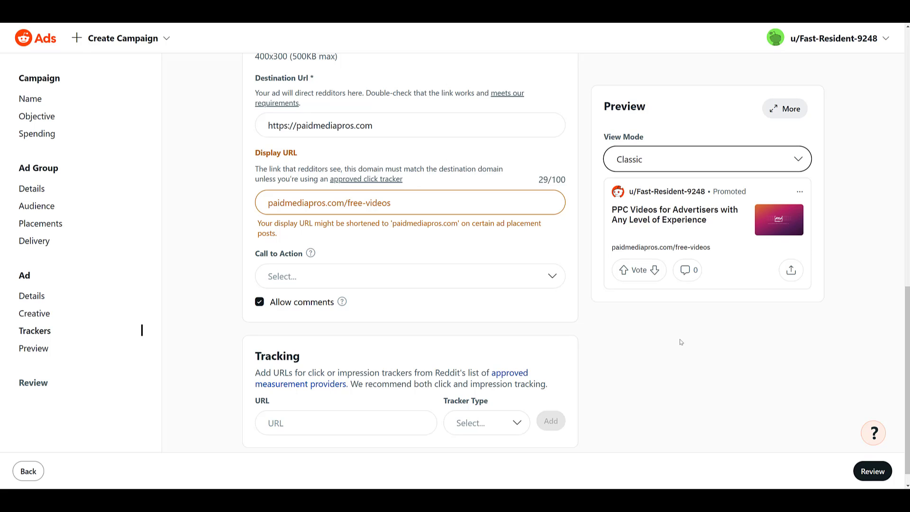
click(683, 160)
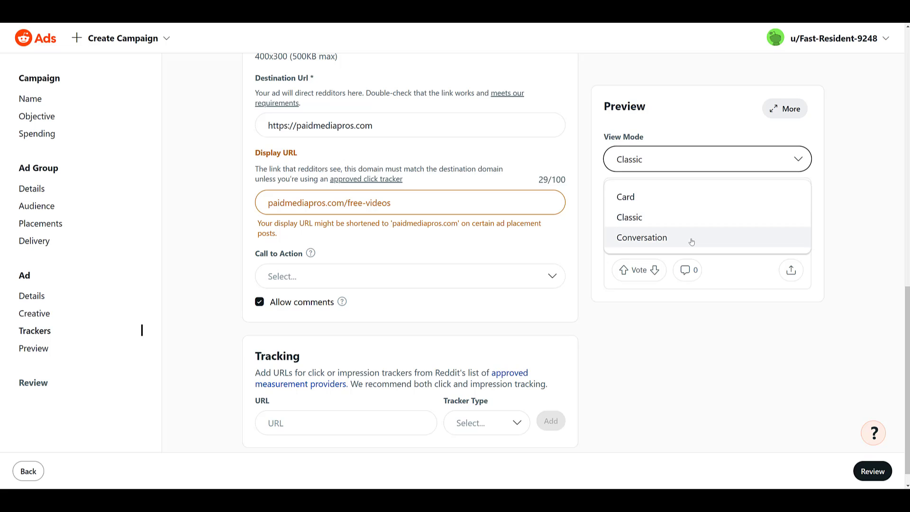
click(692, 241)
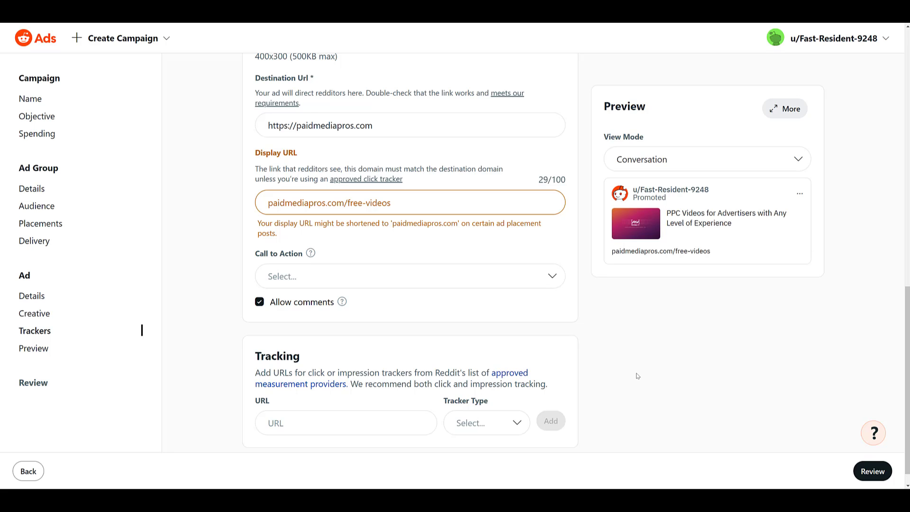
Step: Show the ad in the larger preview as a Card post on Mobile
click(770, 110)
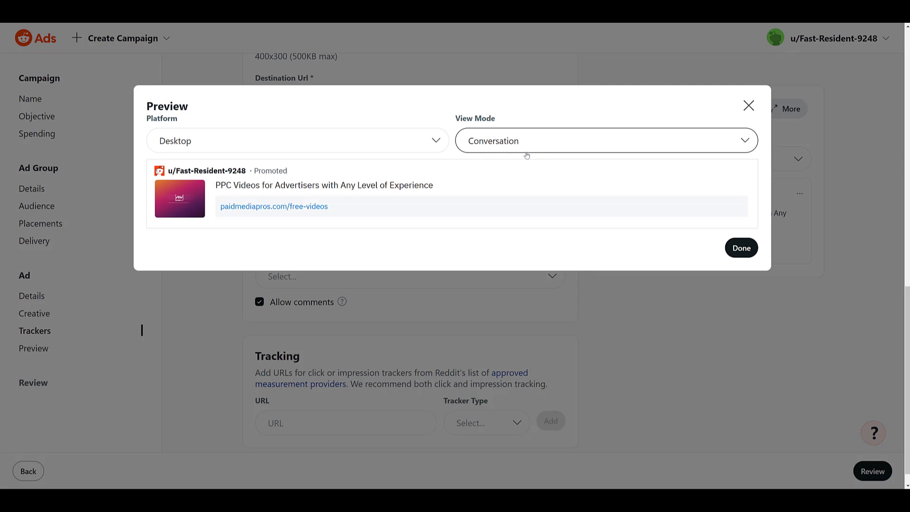
click(481, 143)
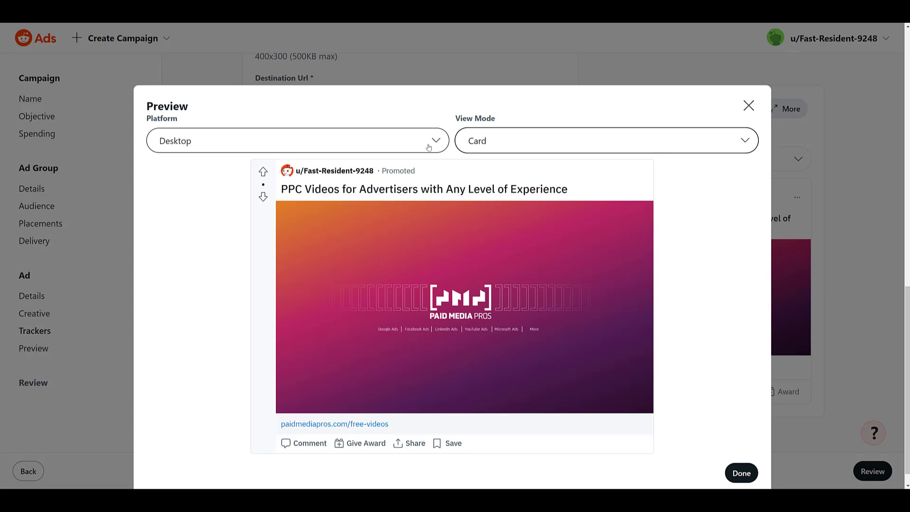
click(428, 147)
click(369, 194)
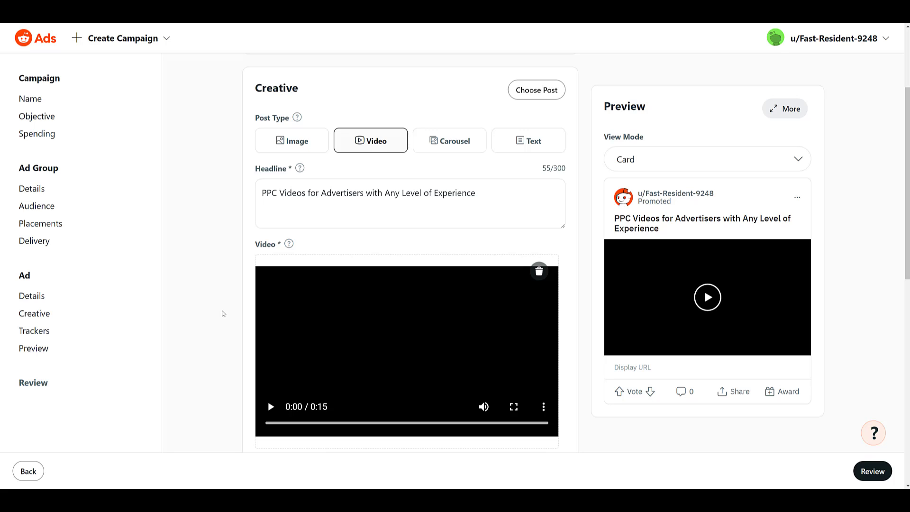
Step: Choose the seventh video frame, showing both presenters, as the thumbnail
scroll(223, 314, down, 5)
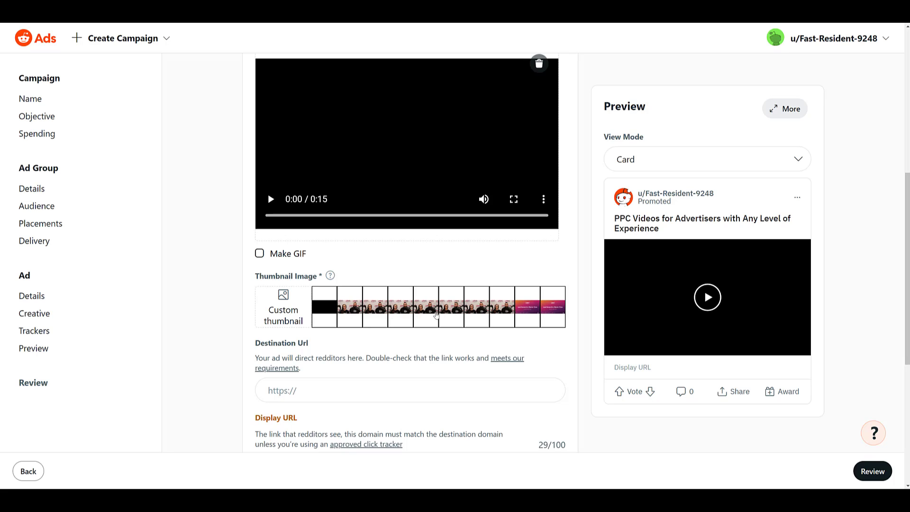
click(476, 310)
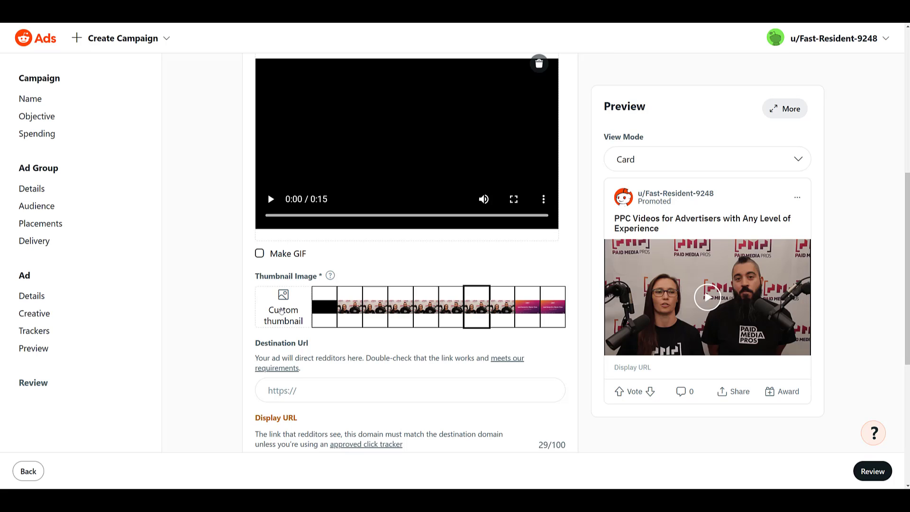
Step: Erase the existing text from the Display URL field
scroll(281, 311, down, 2)
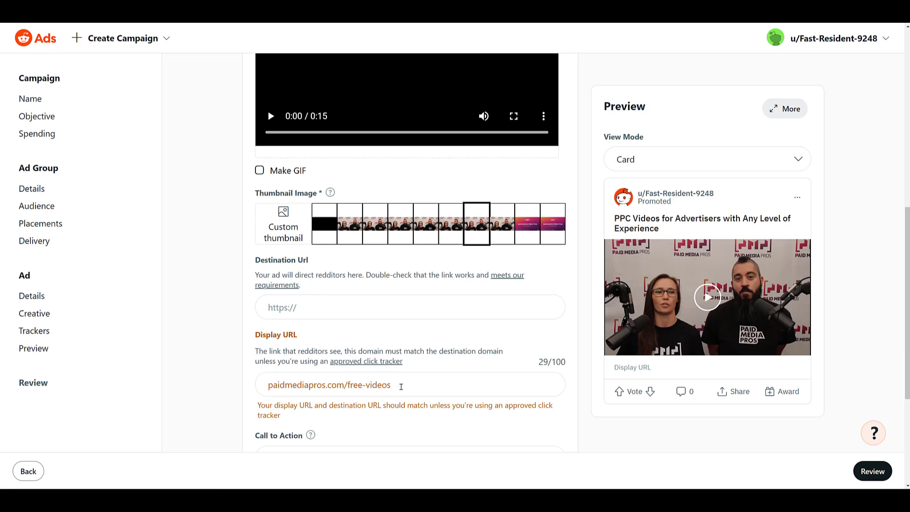
click(401, 386)
key(ctrl+a)
key(BackSpace)
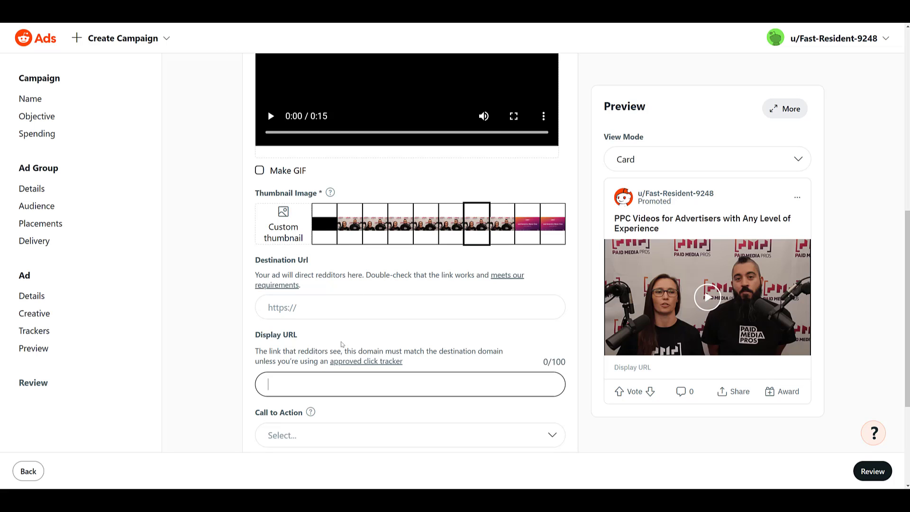
Step: Try Shop Now as the call to action, then clear it back to unselected
scroll(340, 348, down, 3)
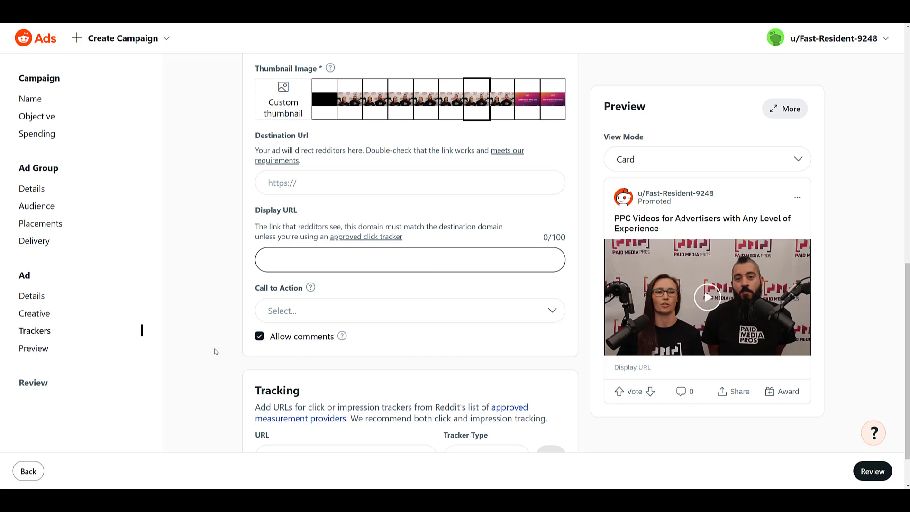
click(333, 317)
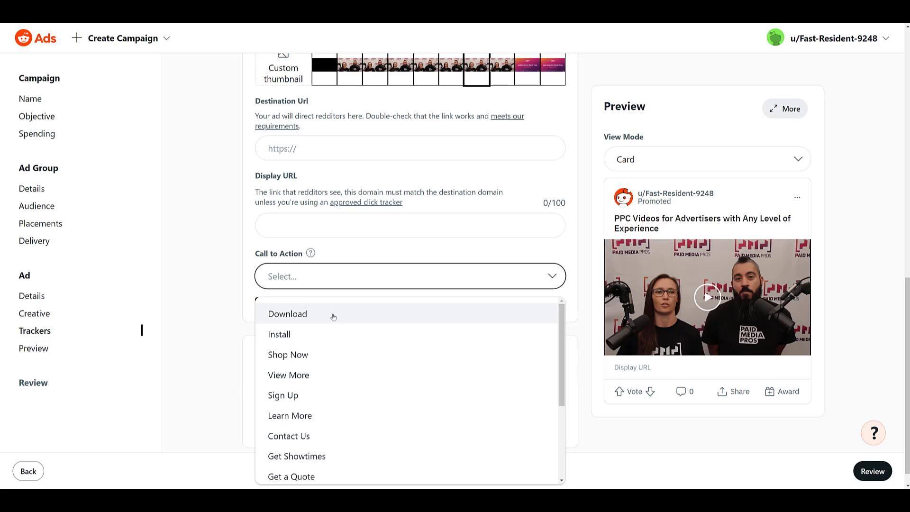
click(324, 364)
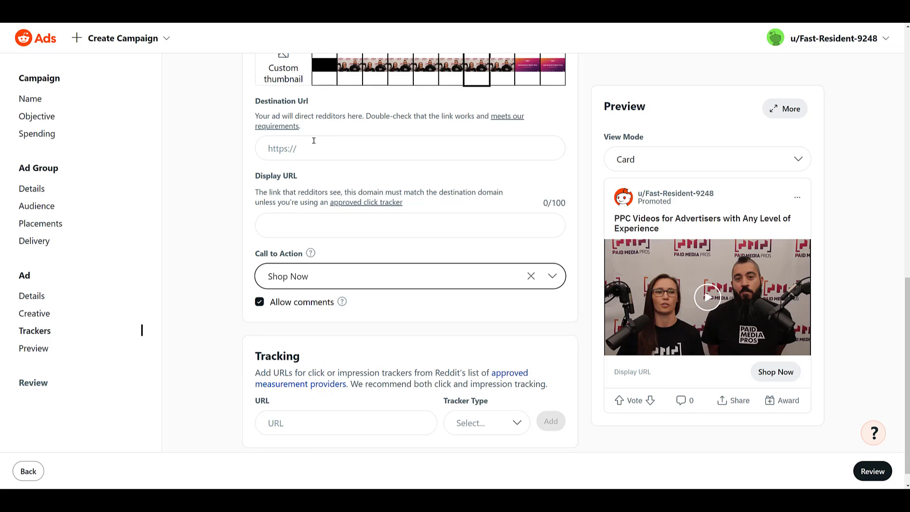
click(218, 278)
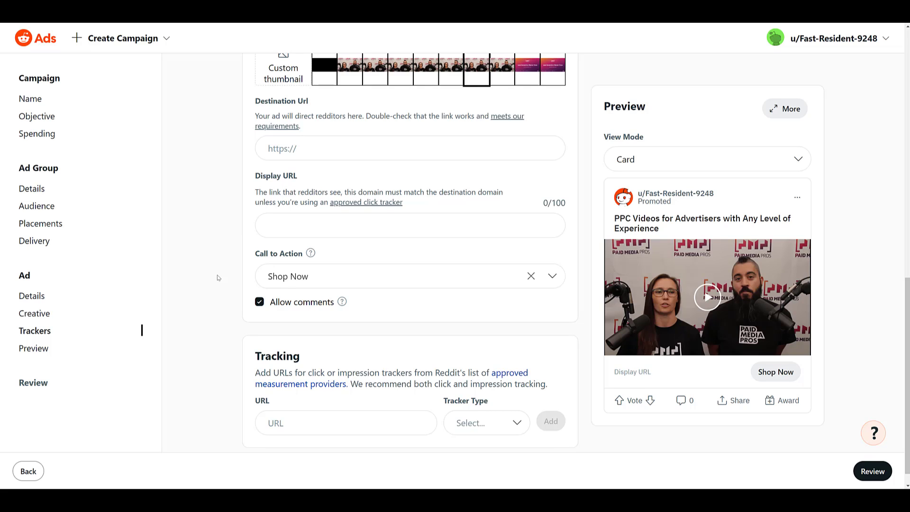
click(531, 276)
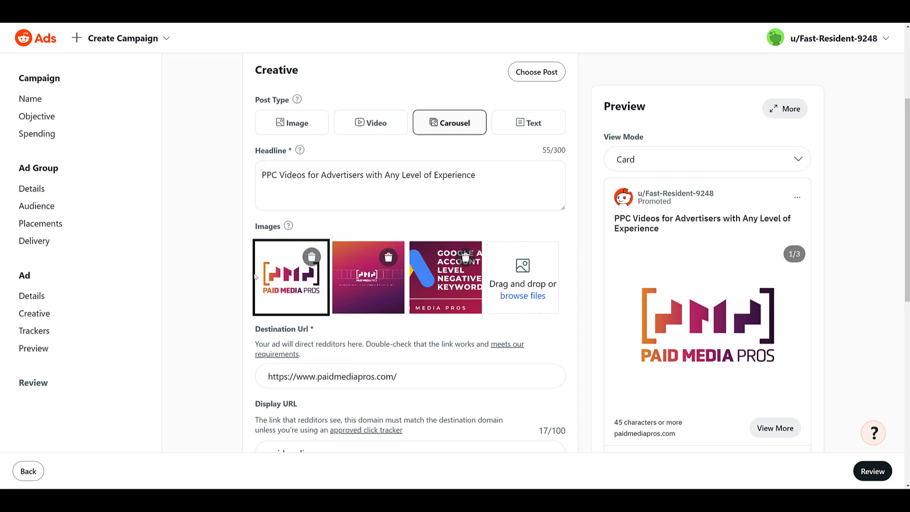
Step: Select the second carousel image to show its /blog URL and Learn More call to action
scroll(254, 276, down, 2)
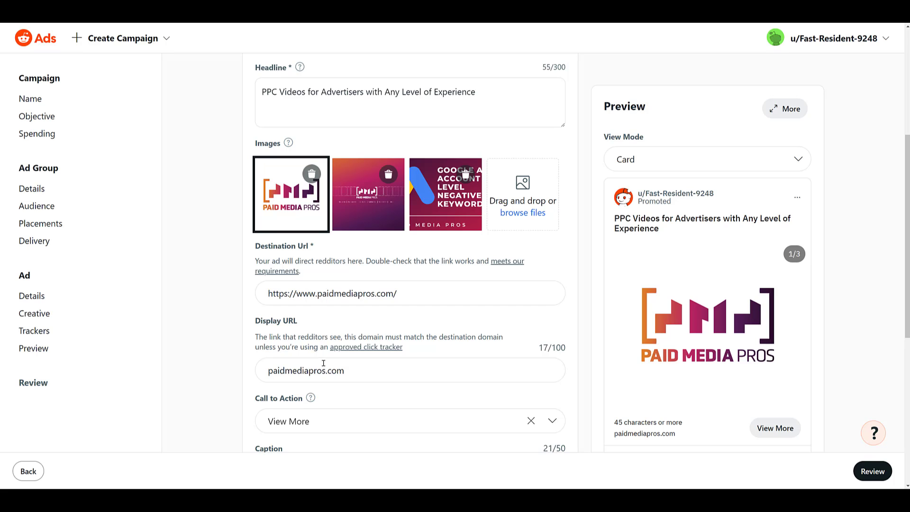
click(357, 199)
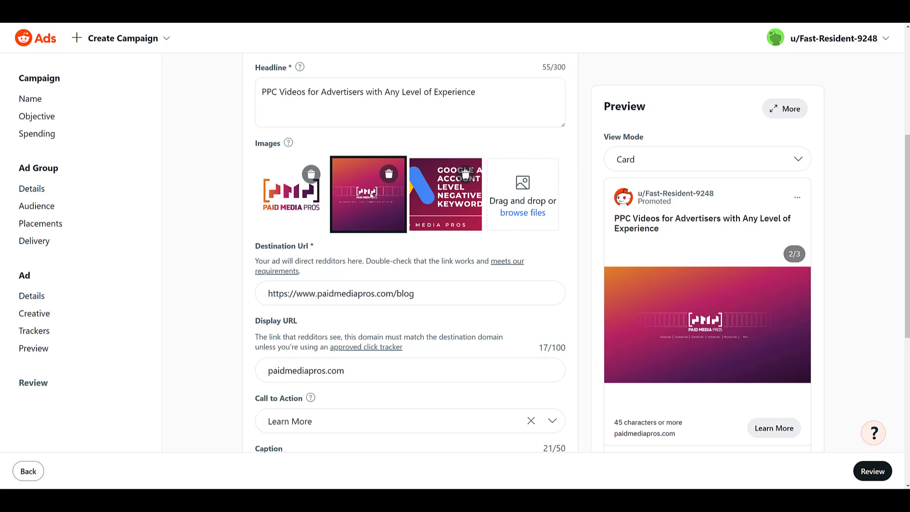
Step: Select the third carousel image and review its see-us-speak URL and View More action
click(433, 196)
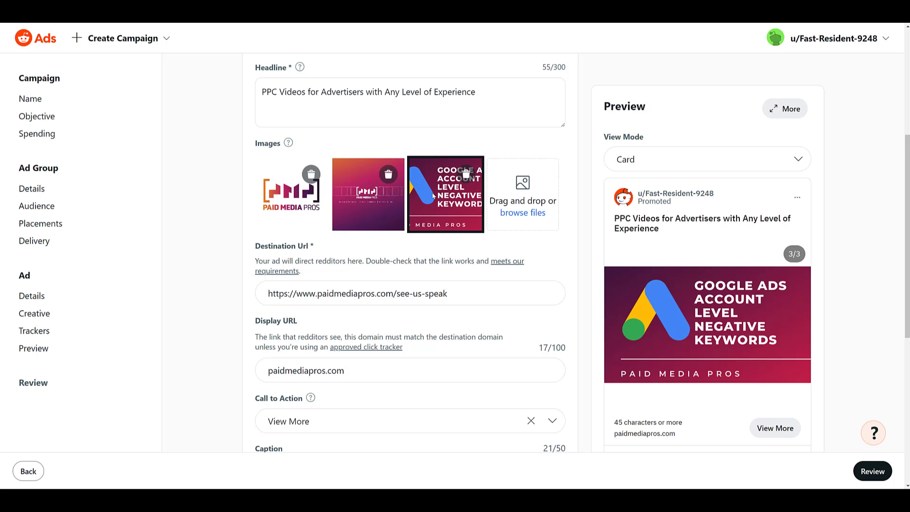
scroll(432, 196, down, 1)
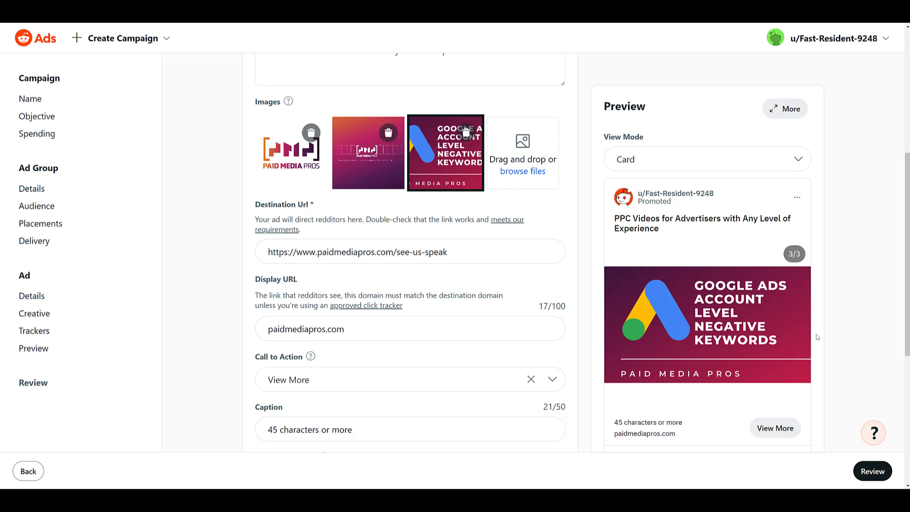
scroll(816, 337, down, 5)
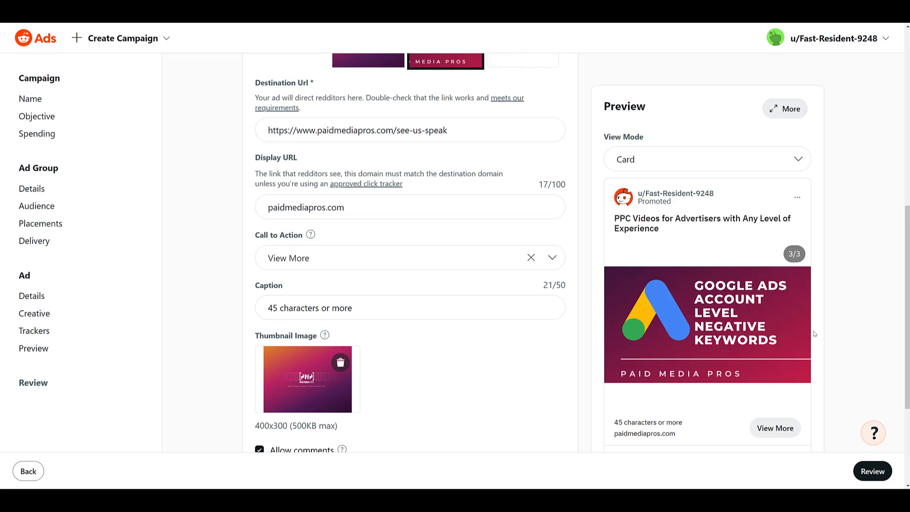
scroll(813, 333, down, 1)
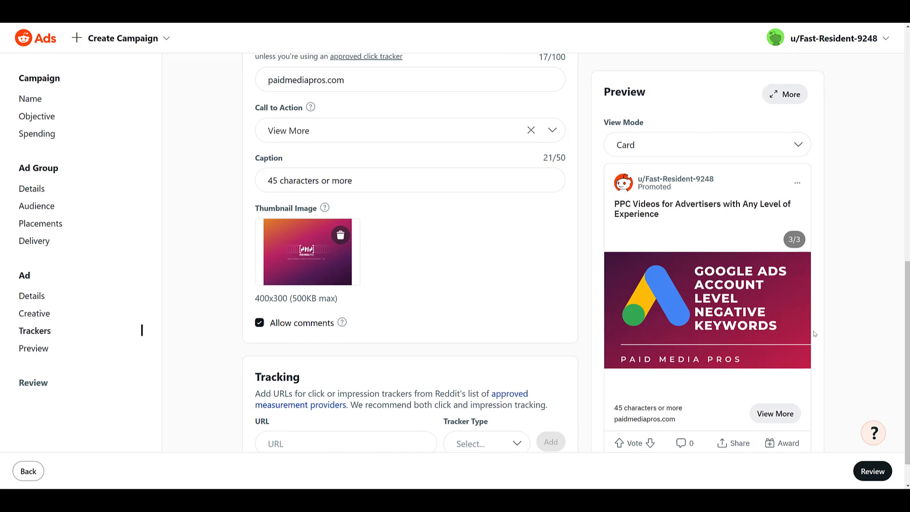
Step: Enable Automated ad creation in the Ad Group settings, then view the ad's Creatives section
click(36, 118)
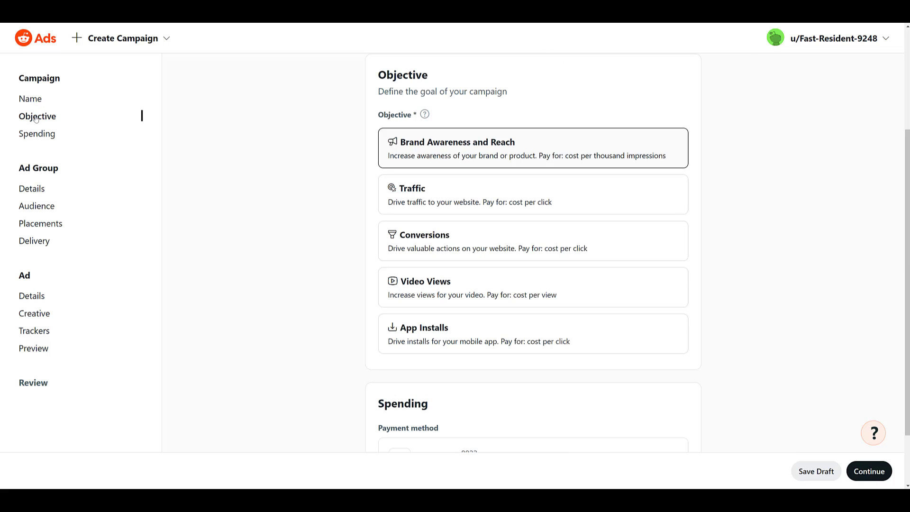
click(28, 170)
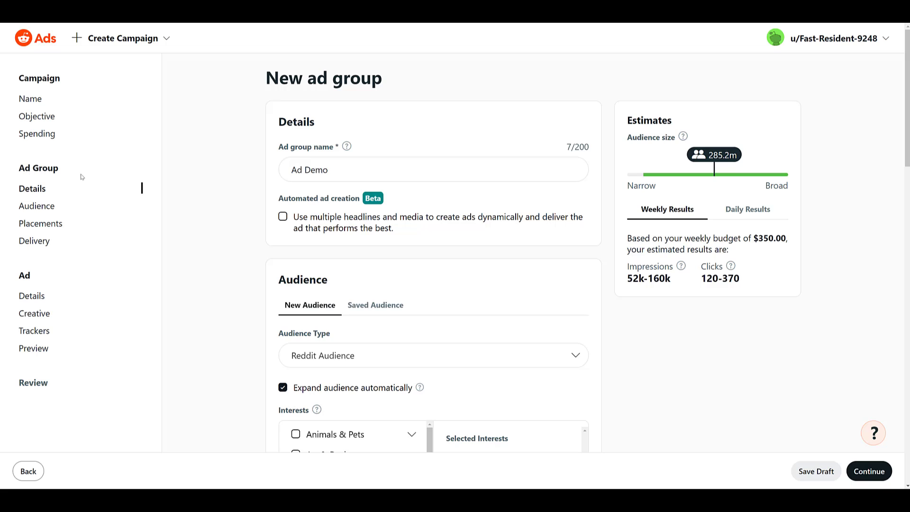
click(283, 218)
drag(26, 278, 30, 278)
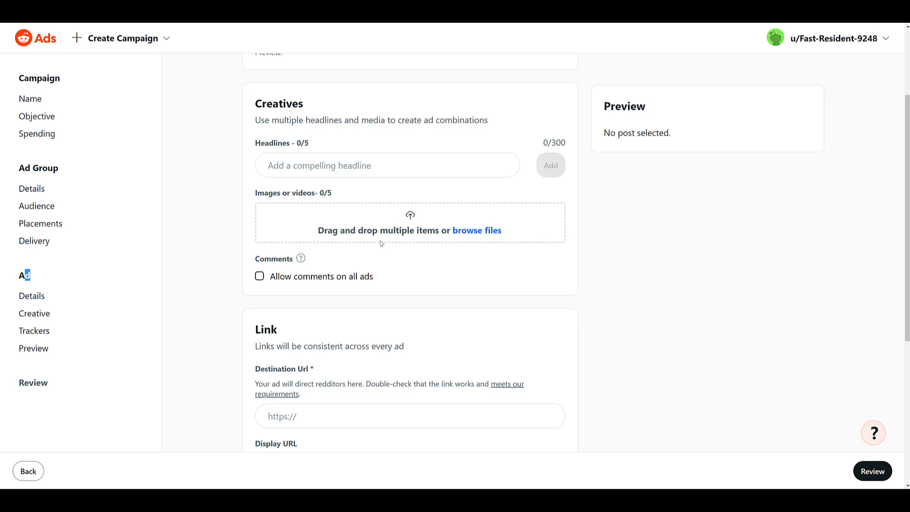
Step: Scroll through the automated ad's Creatives and Link sections
scroll(382, 243, down, 3)
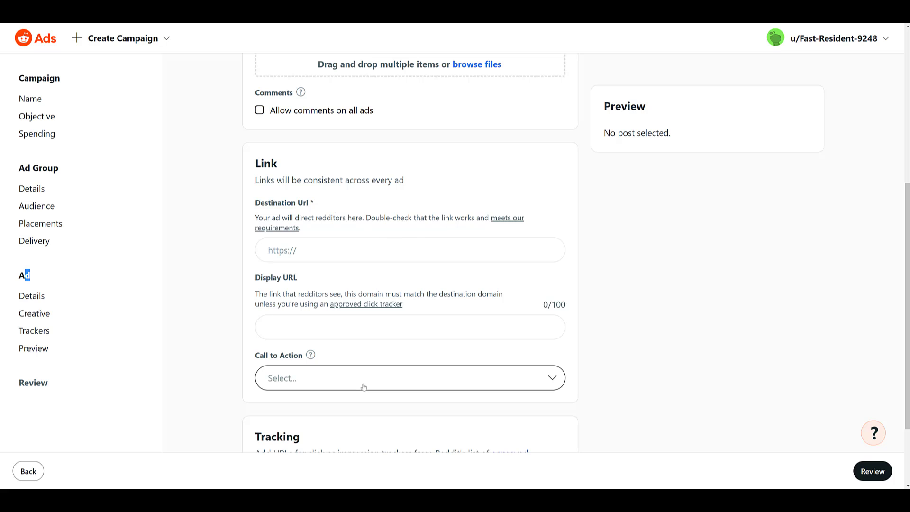
scroll(364, 383, up, 4)
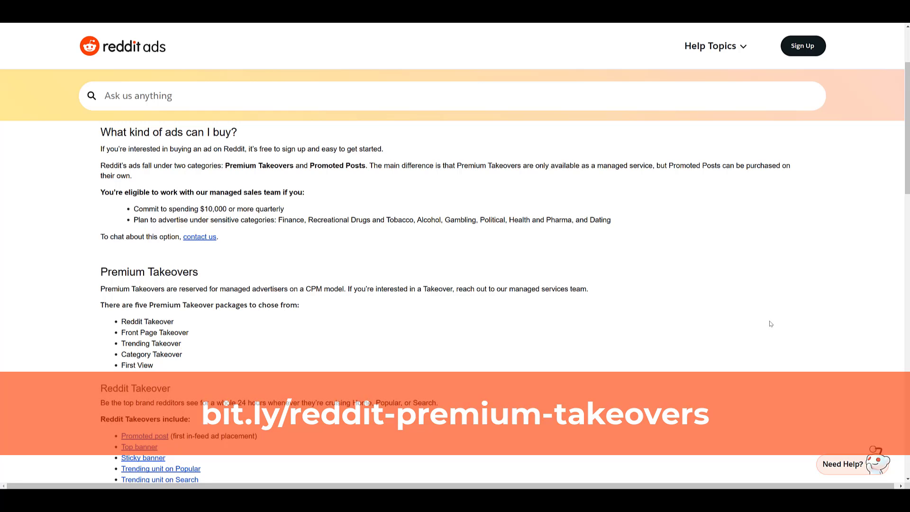
scroll(770, 324, down, 3)
scroll(769, 325, down, 1)
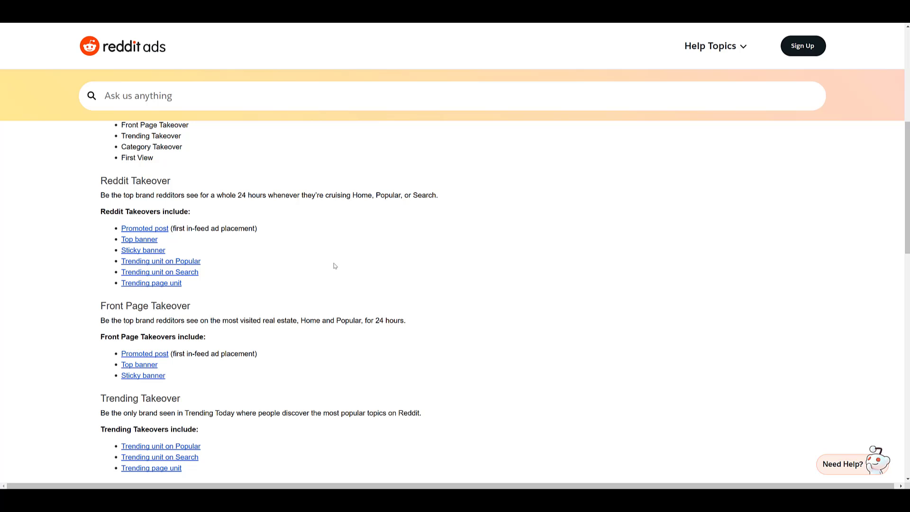
scroll(334, 266, down, 4)
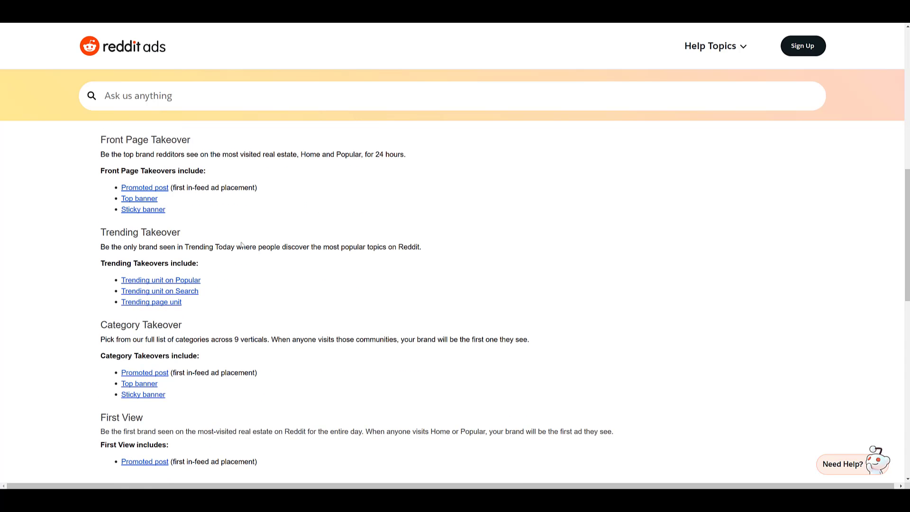